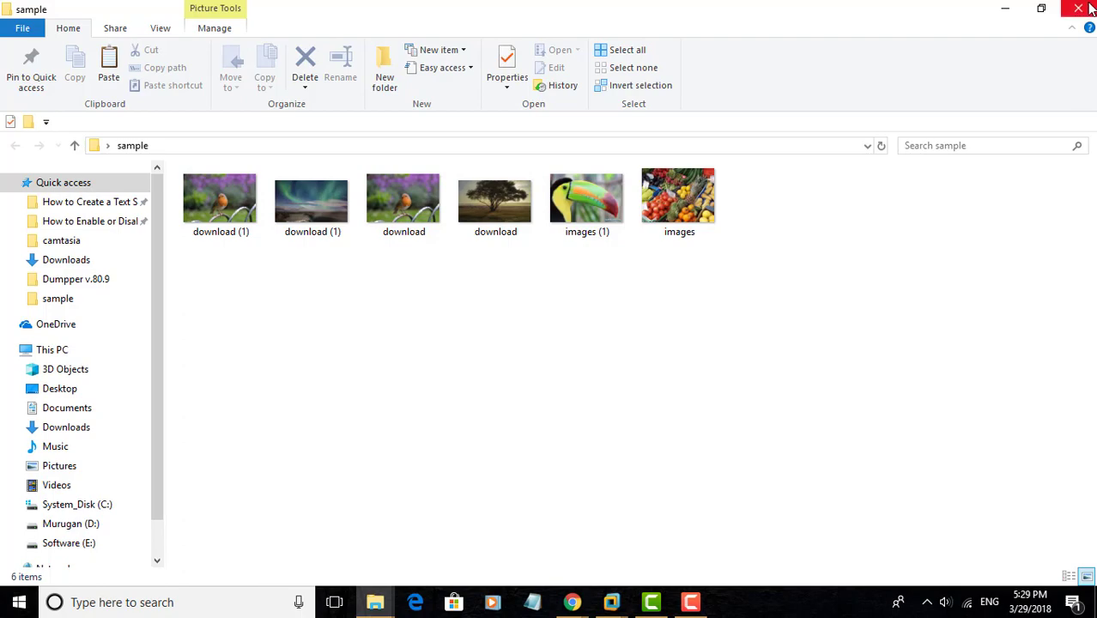
Step: Close the sample folder and open the Apps section of Windows Settings
{"action": "left_click", "coordinate": [1084, 8]}
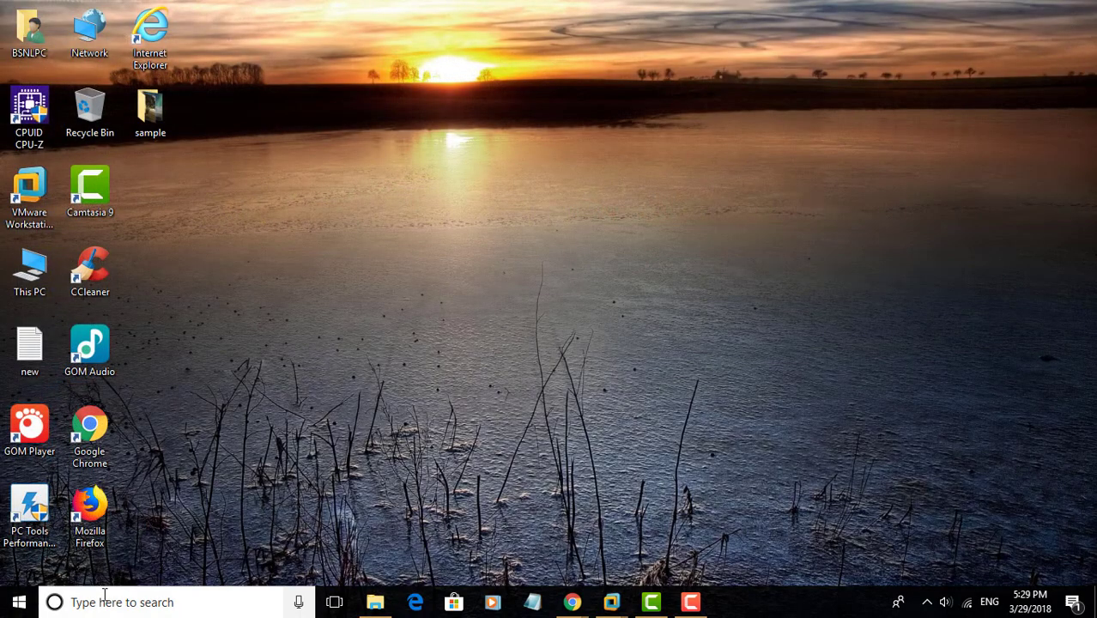
{"action": "left_click", "coordinate": [16, 602]}
{"action": "left_click", "coordinate": [19, 529]}
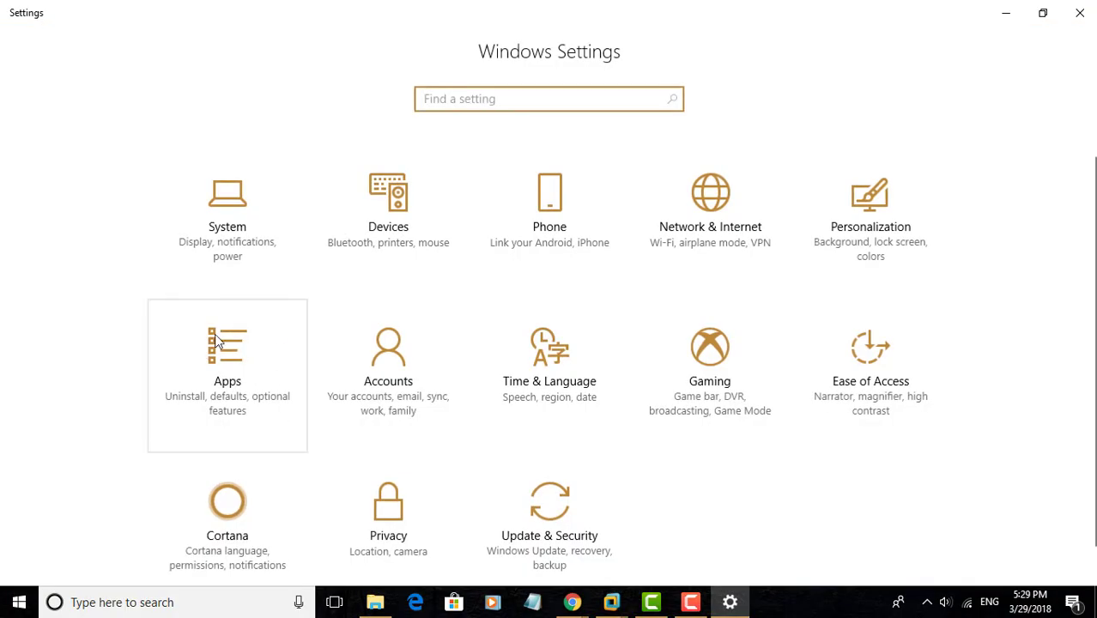
{"action": "left_click", "coordinate": [216, 341]}
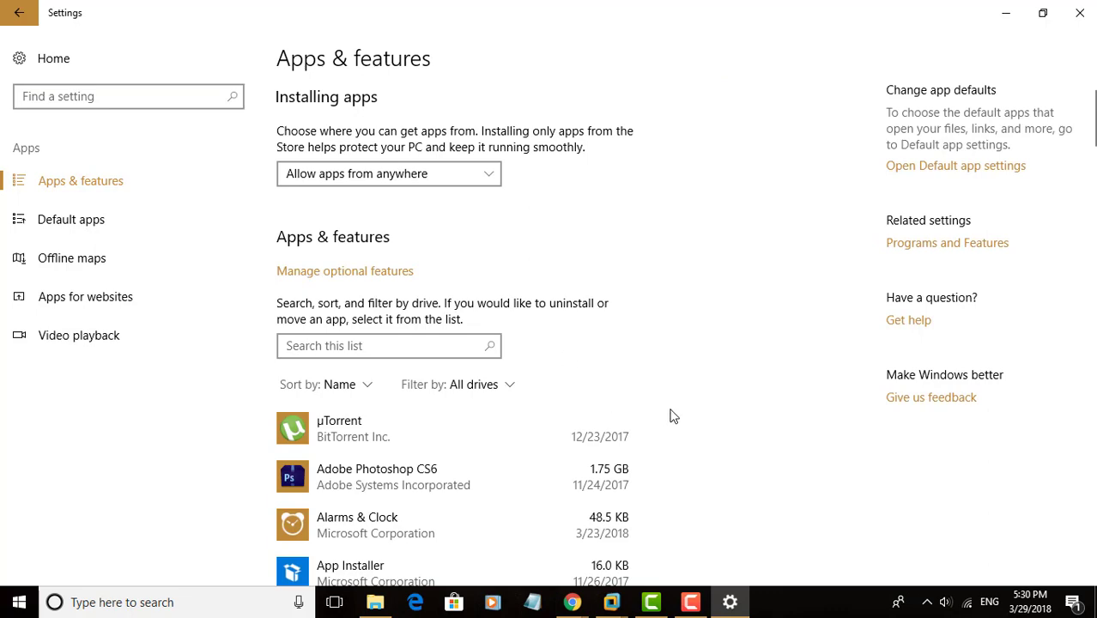
Step: Find Photos in the installed apps list and open its advanced options
{"action": "scroll", "coordinate": [673, 416], "scroll_direction": "down", "scroll_amount": 5}
{"action": "scroll", "coordinate": [672, 416], "scroll_direction": "down", "scroll_amount": 7}
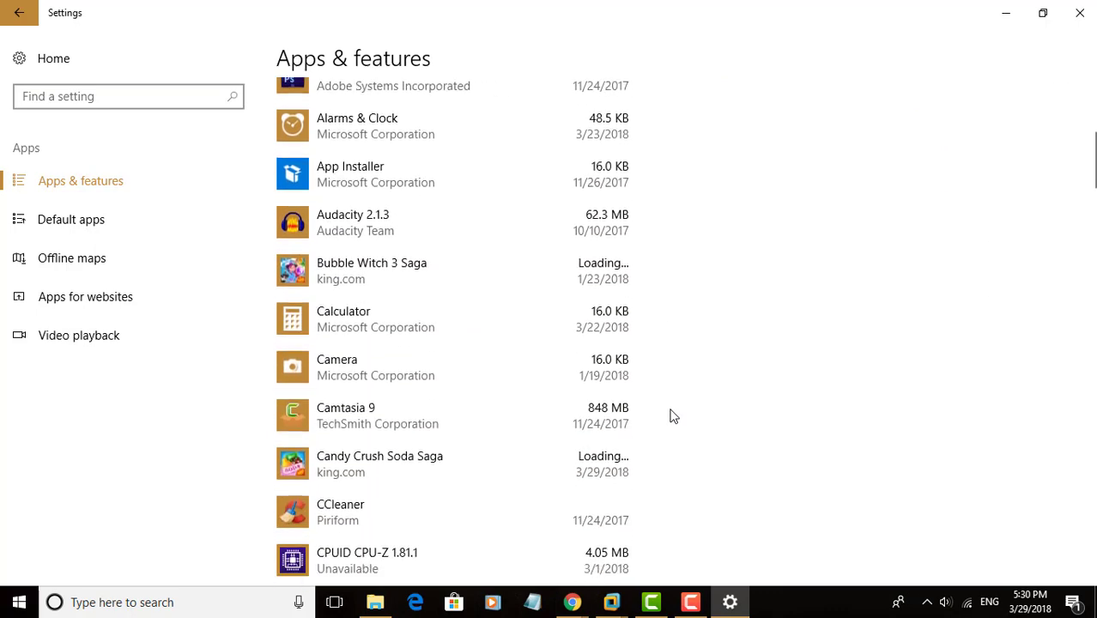
{"action": "scroll", "coordinate": [673, 415], "scroll_direction": "down", "scroll_amount": 9}
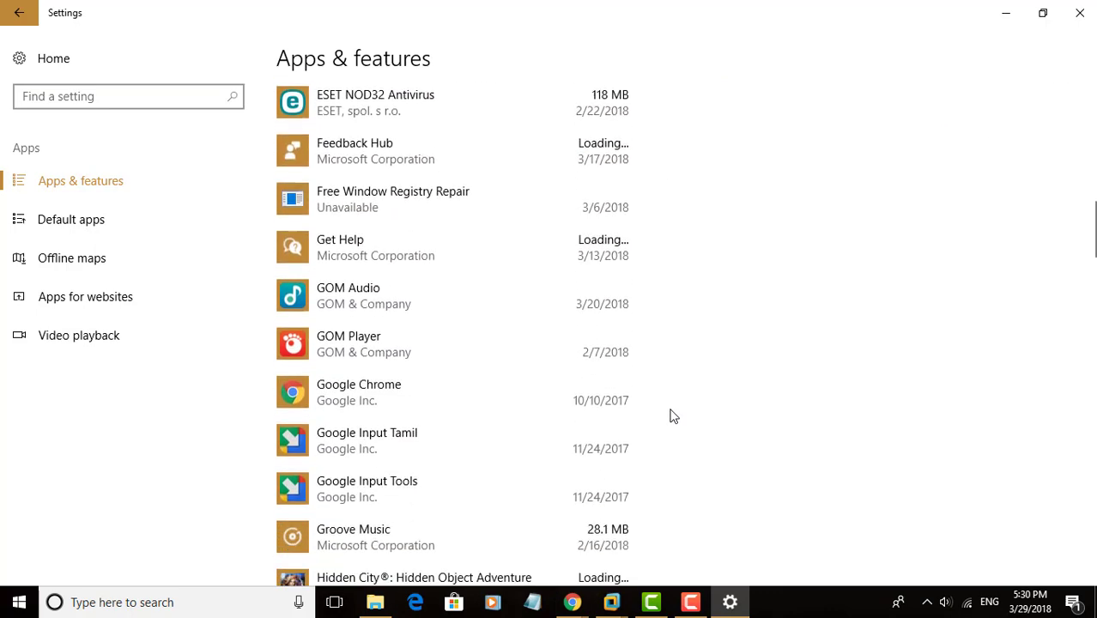
{"action": "scroll", "coordinate": [672, 417], "scroll_direction": "down", "scroll_amount": 8}
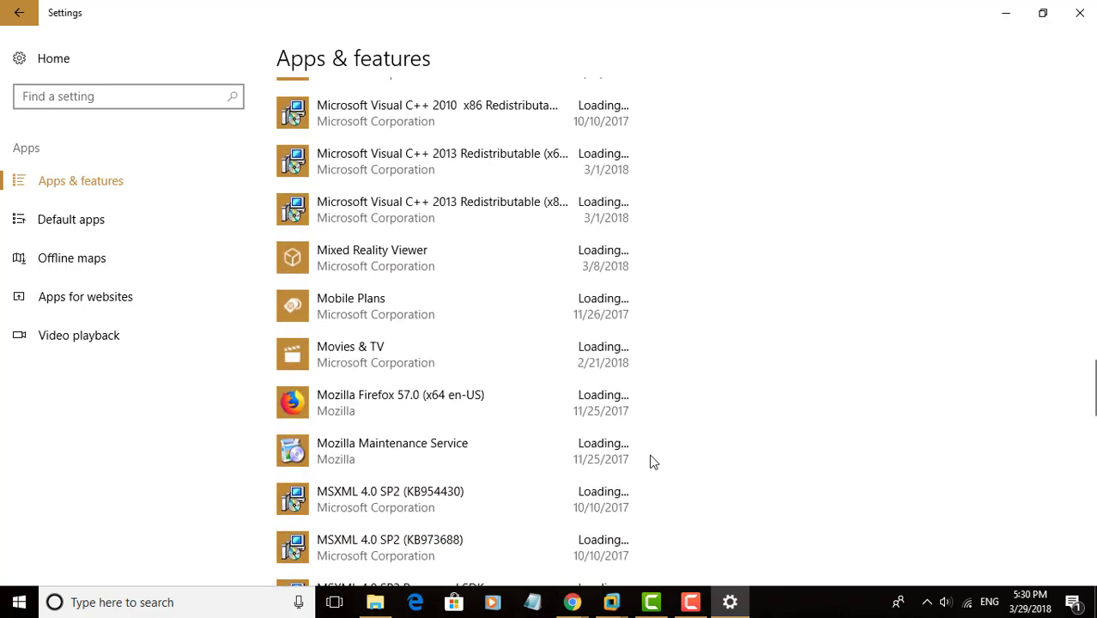
{"action": "scroll", "coordinate": [655, 464], "scroll_direction": "down", "scroll_amount": 7}
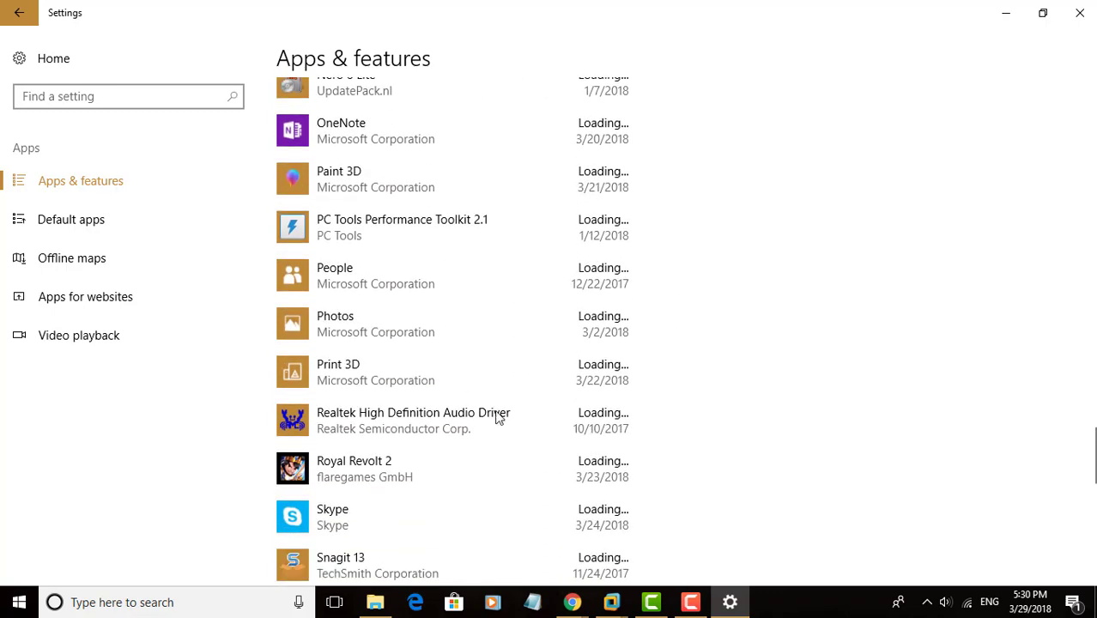
{"action": "left_click", "coordinate": [348, 323]}
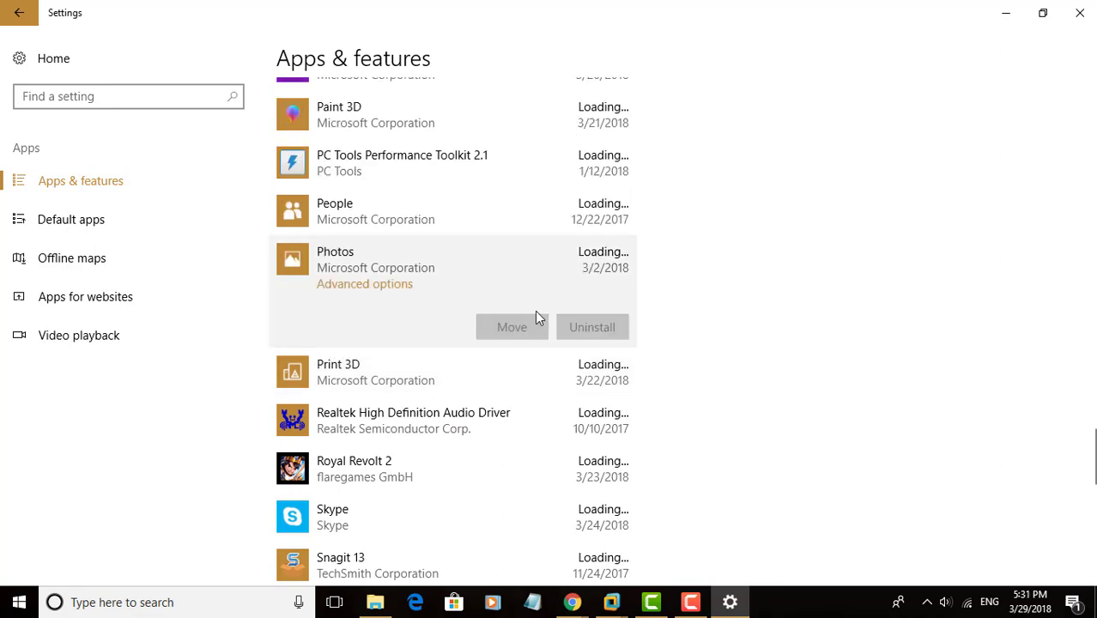
{"action": "left_click", "coordinate": [381, 289]}
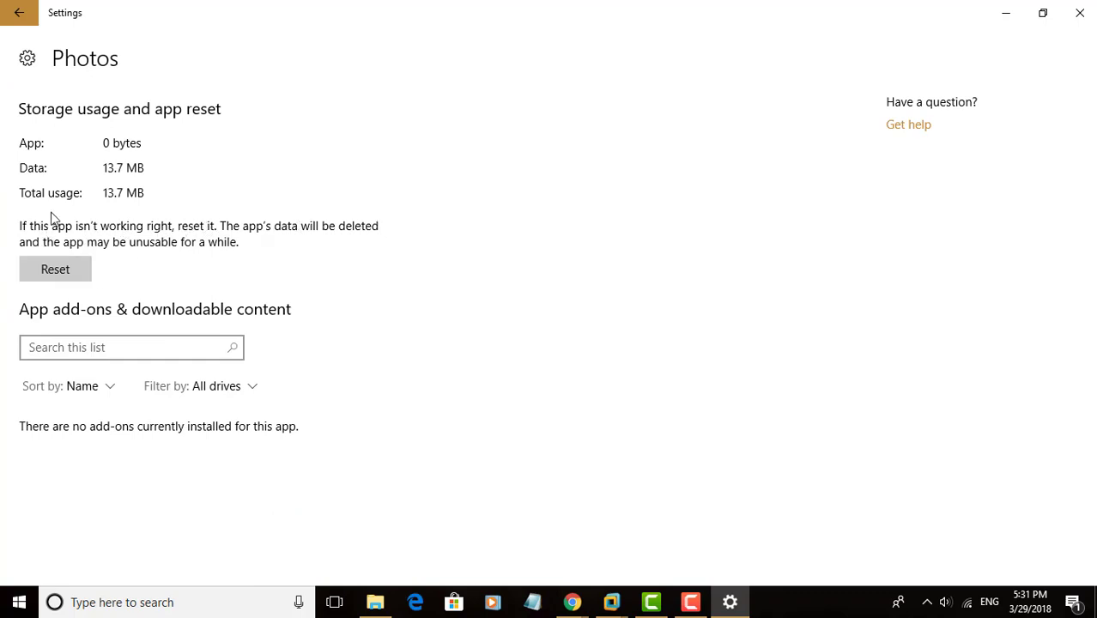
Step: Reset the Photos app, confirm deletion of its data, and close Windows Settings
{"action": "left_click", "coordinate": [71, 273]}
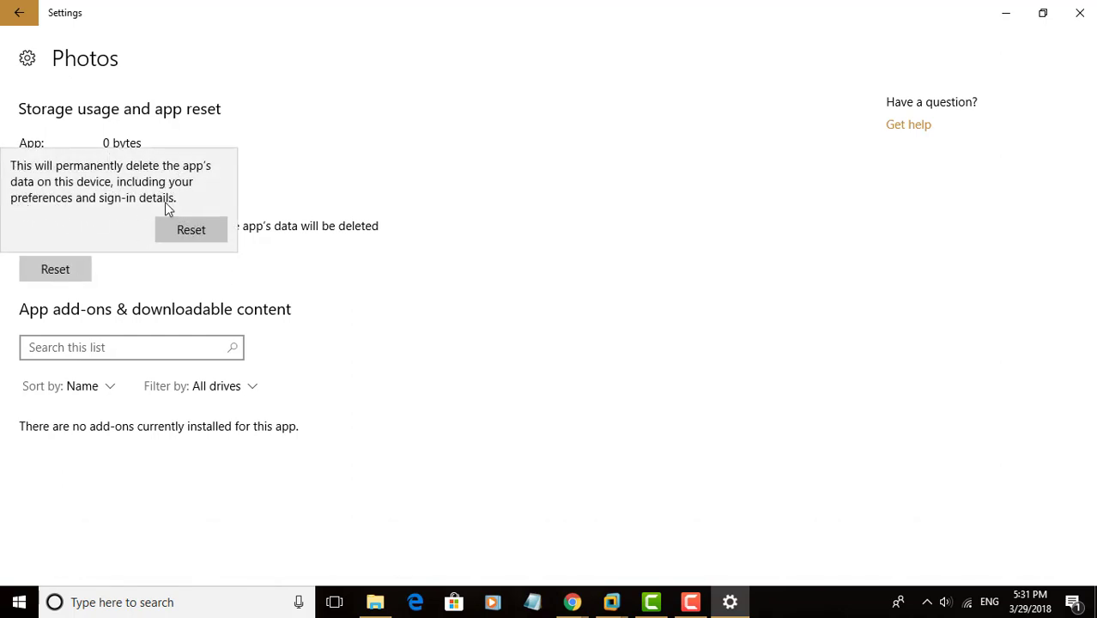
{"action": "left_click", "coordinate": [189, 230]}
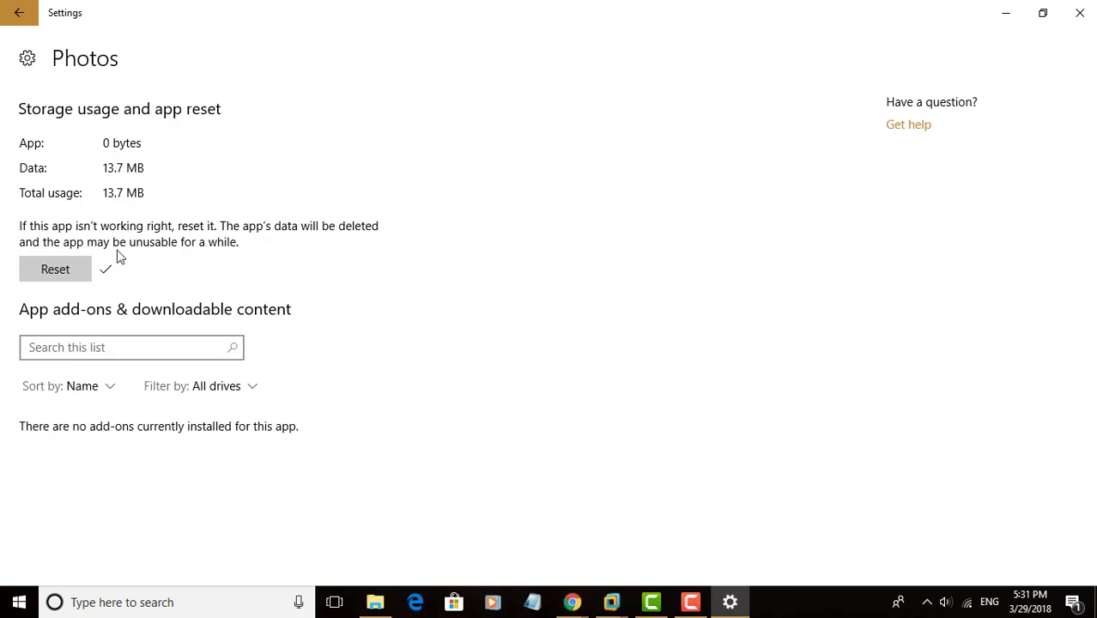
{"action": "left_click", "coordinate": [21, 15]}
{"action": "left_click", "coordinate": [21, 15]}
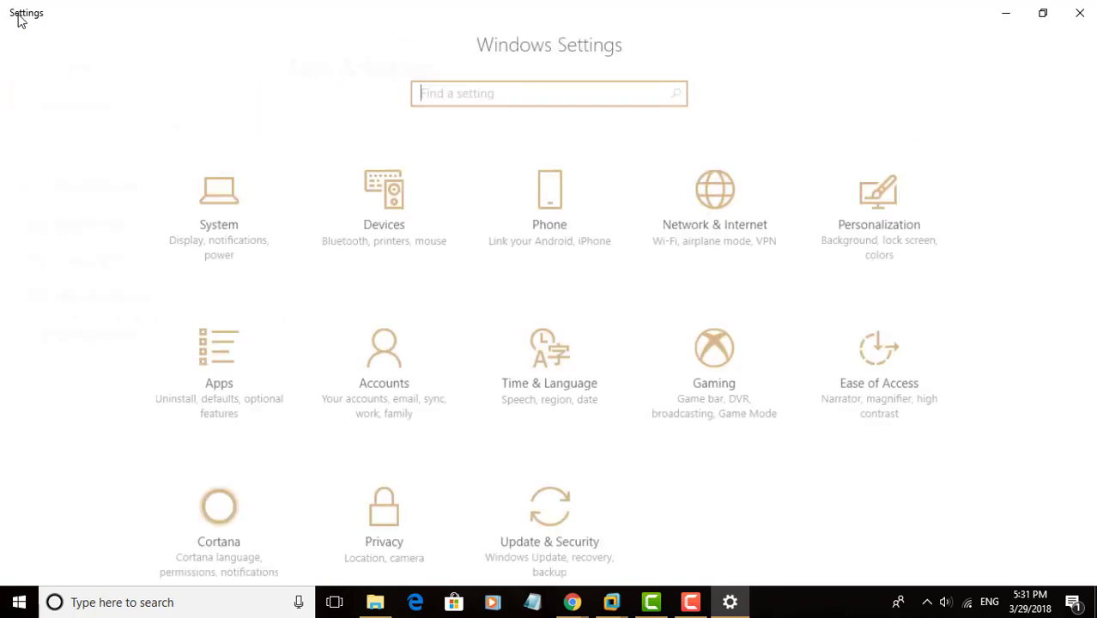
{"action": "left_click", "coordinate": [1079, 14]}
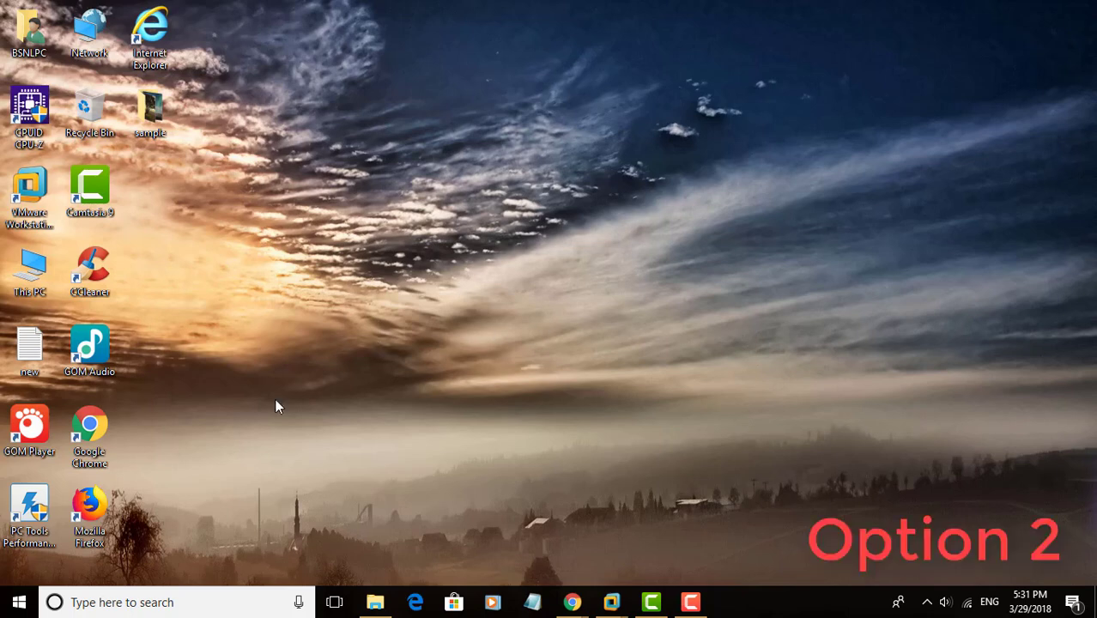
Step: Search Windows for powershell and run Windows PowerShell as administrator
{"action": "left_click", "coordinate": [102, 603]}
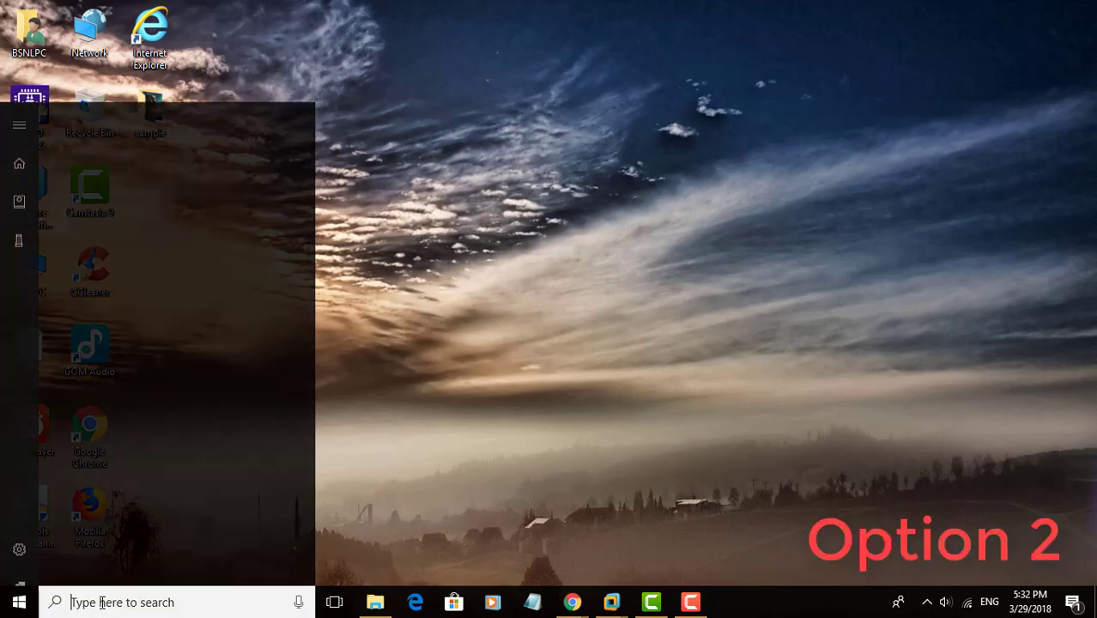
{"action": "type", "text": "po"}
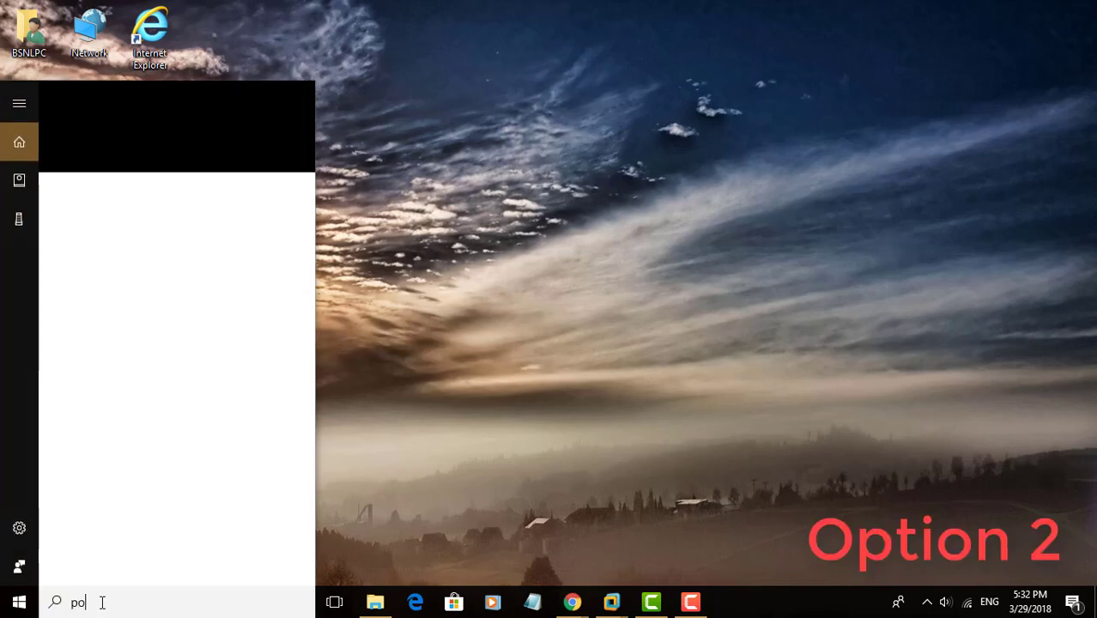
{"action": "type", "text": "wersh"}
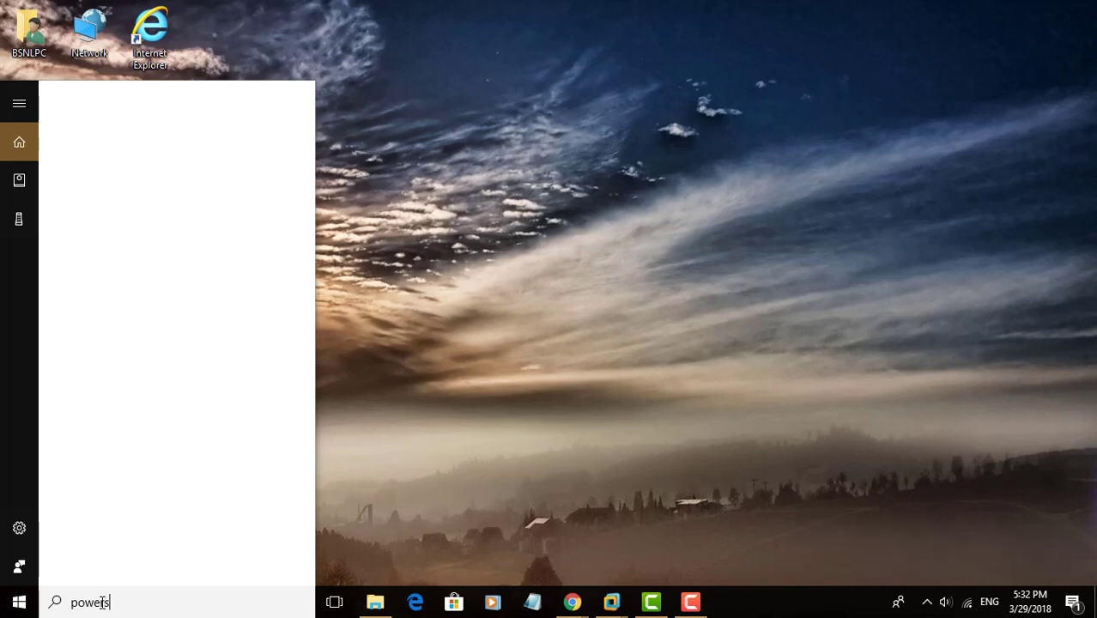
{"action": "type", "text": "ell"}
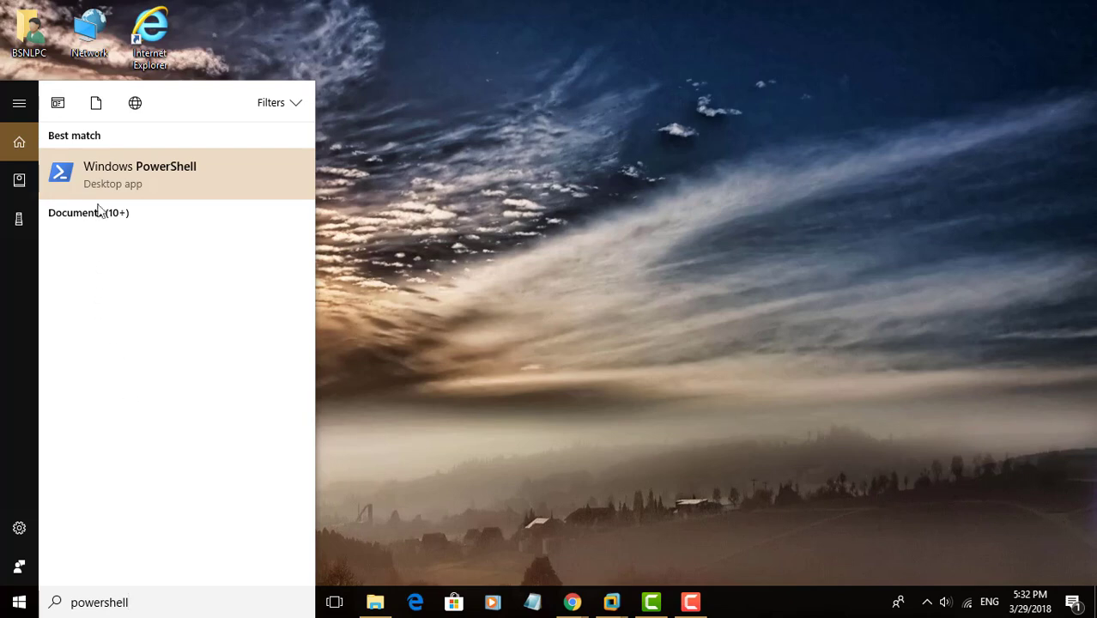
{"action": "right_click", "coordinate": [109, 179]}
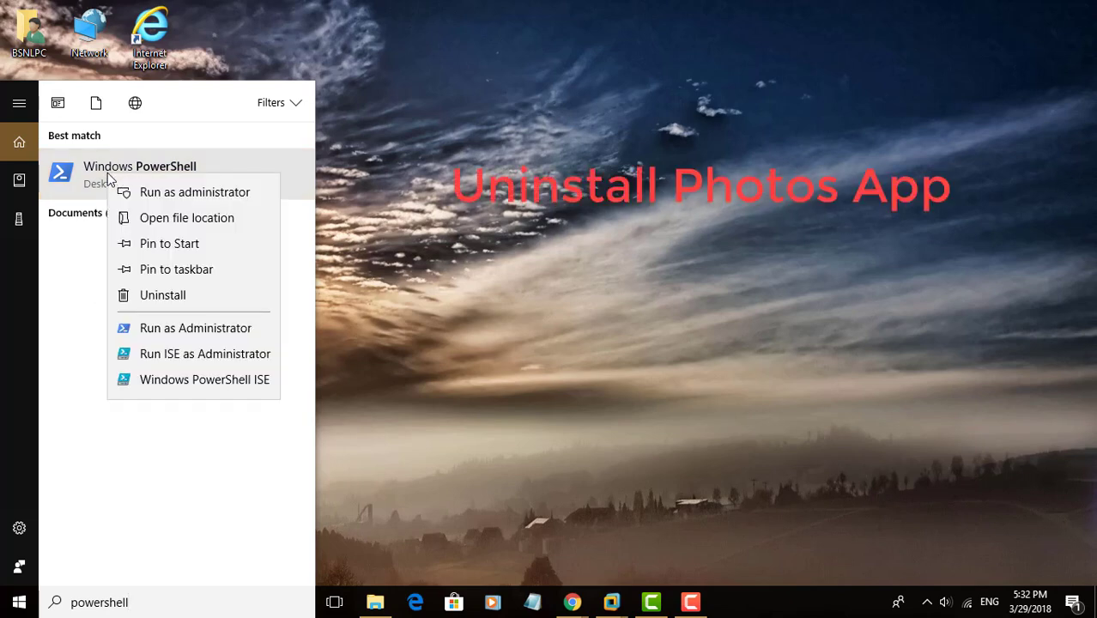
{"action": "left_click", "coordinate": [206, 194]}
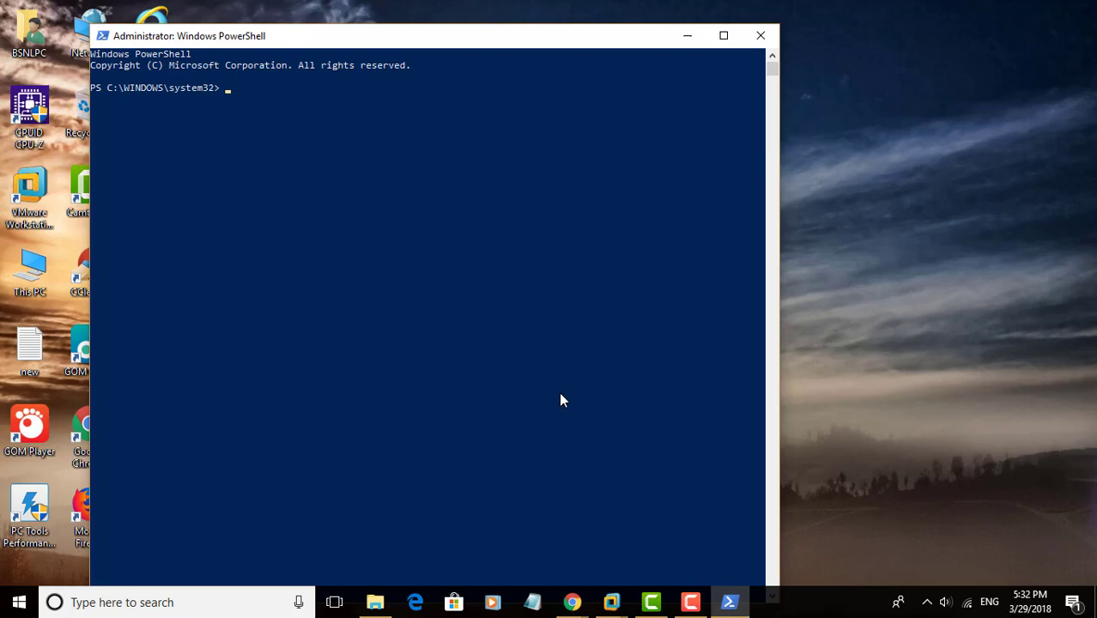
Step: Uninstall Photos by pasting and running "get-appxpackage *Microsoft.Windows.Photos* | remove-appxpackage", and exit PowerShell
{"action": "left_click", "coordinate": [104, 37]}
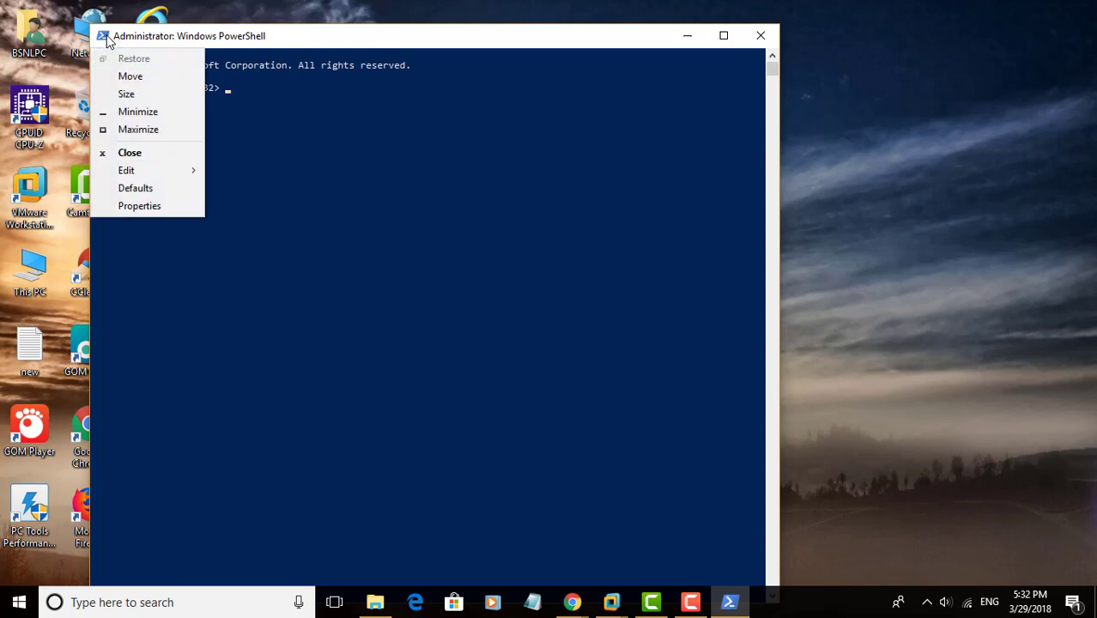
{"action": "mouse_move", "coordinate": [145, 175]}
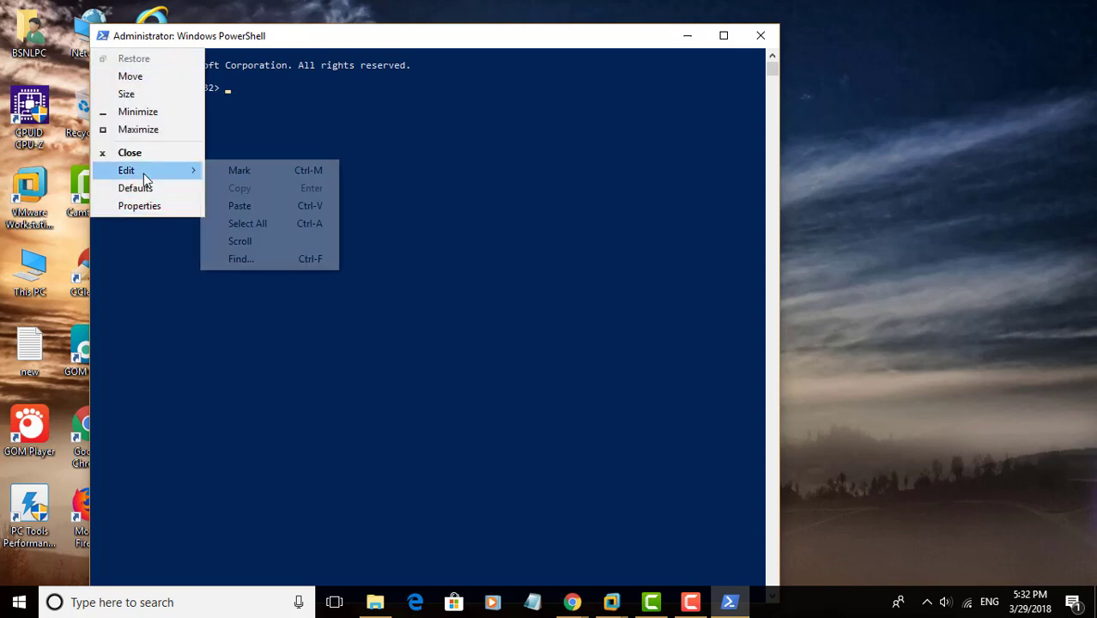
{"action": "left_click", "coordinate": [239, 206]}
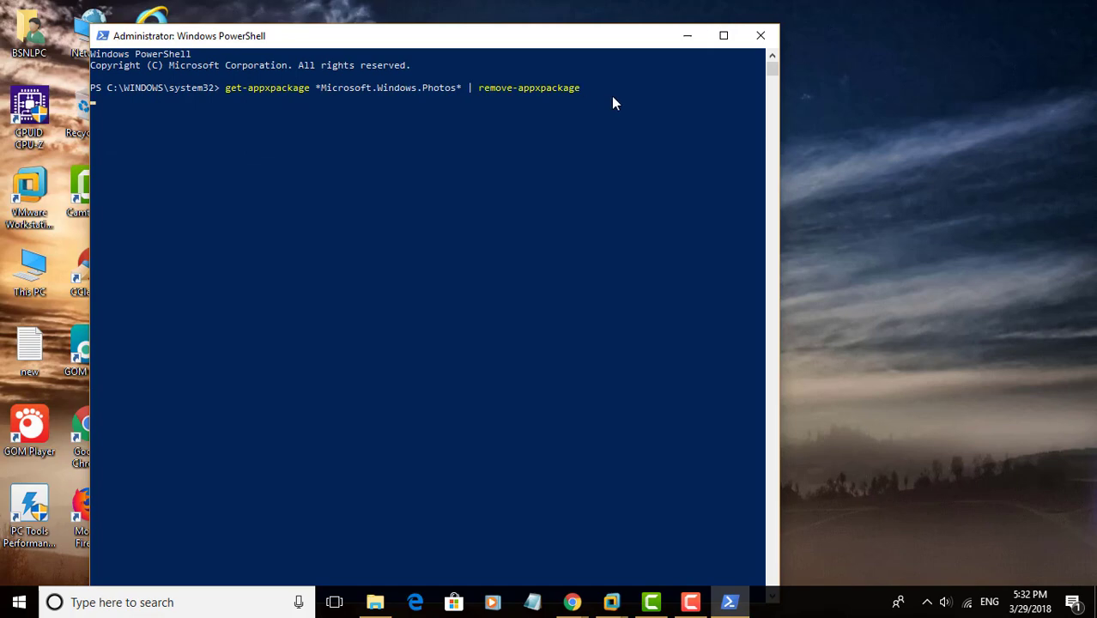
{"action": "key", "text": "Return"}
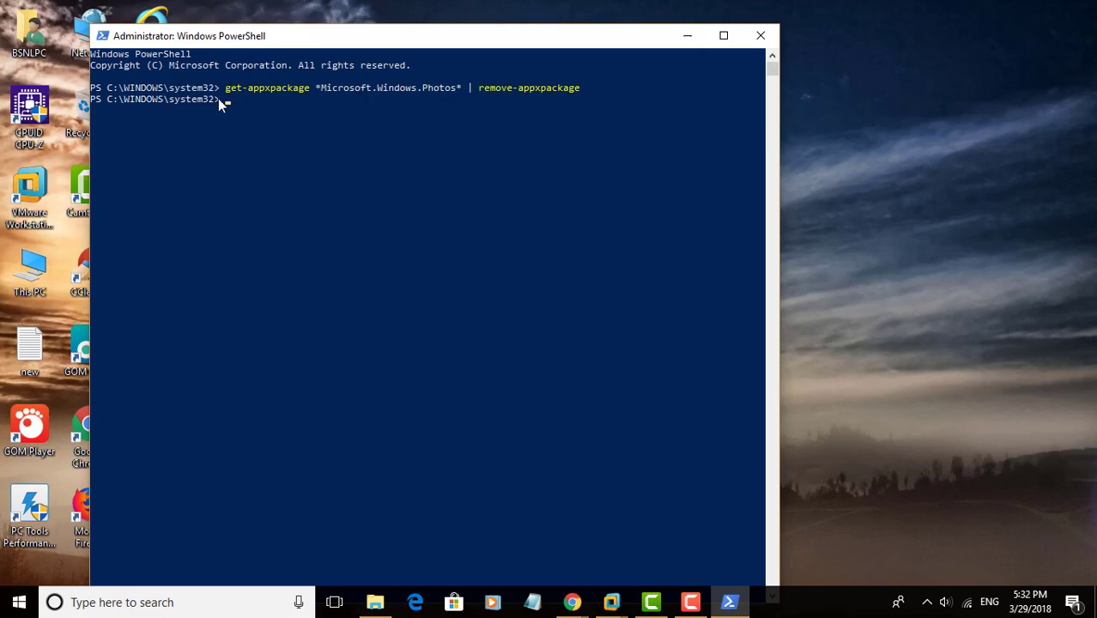
{"action": "type", "text": "exit"}
{"action": "key", "text": "Return"}
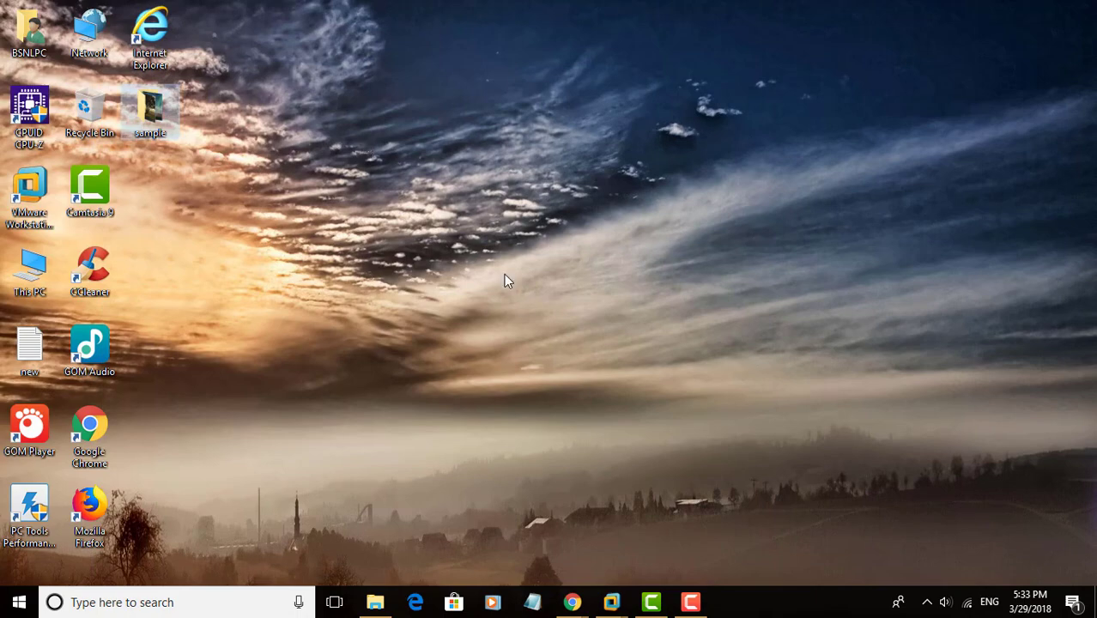
Step: Switch to Microsoft Store, search for photos, and open the Microsoft Photos app page
{"action": "left_click", "coordinate": [454, 602]}
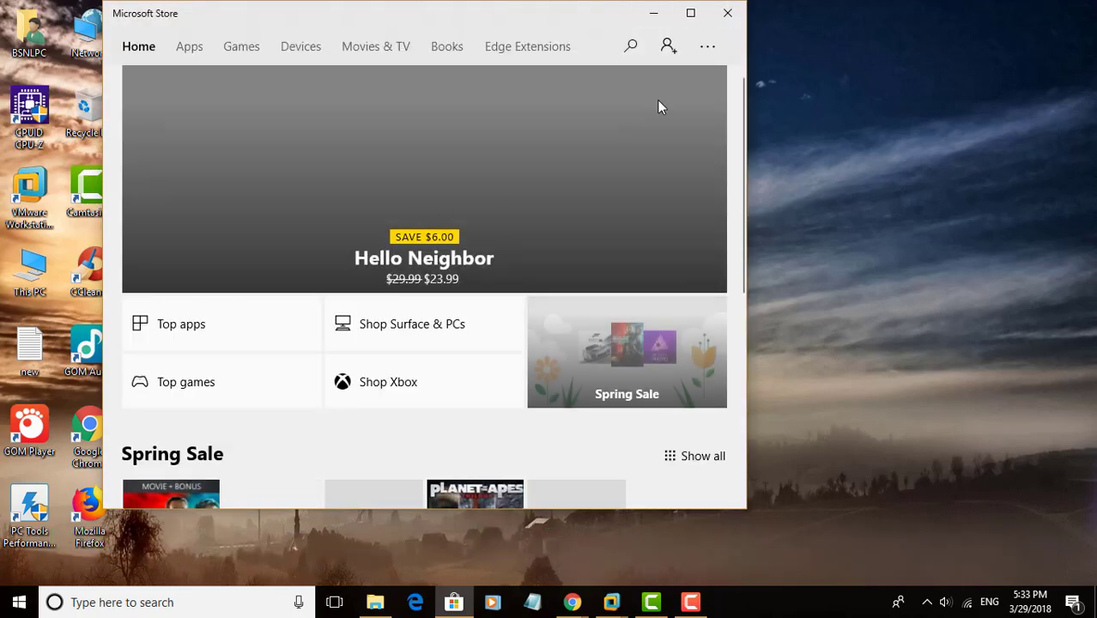
{"action": "left_click", "coordinate": [631, 46]}
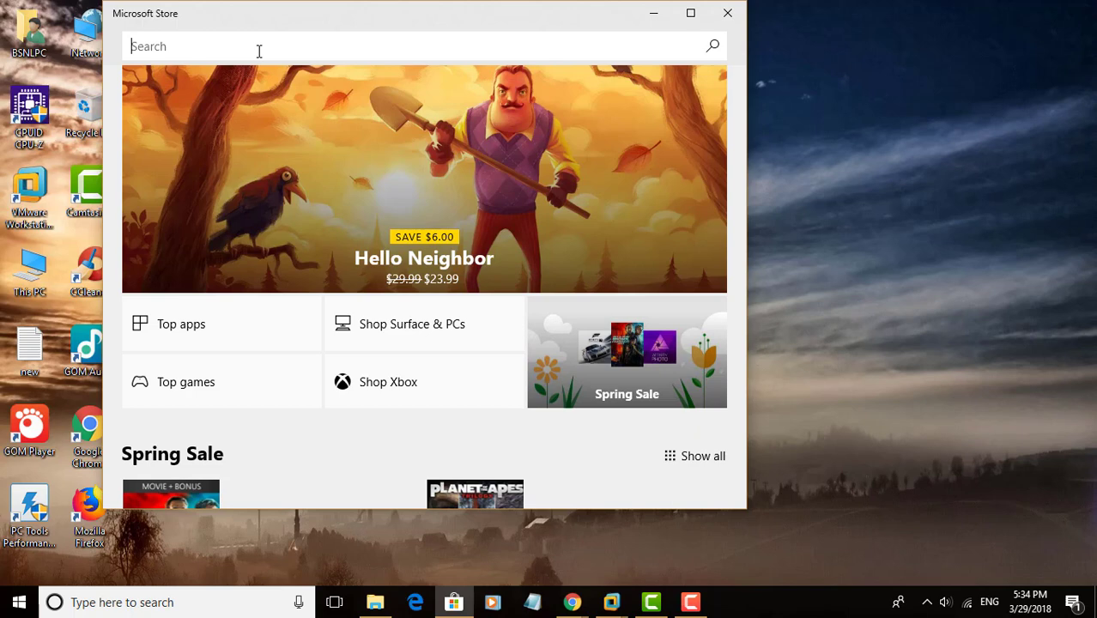
{"action": "type", "text": "phot"}
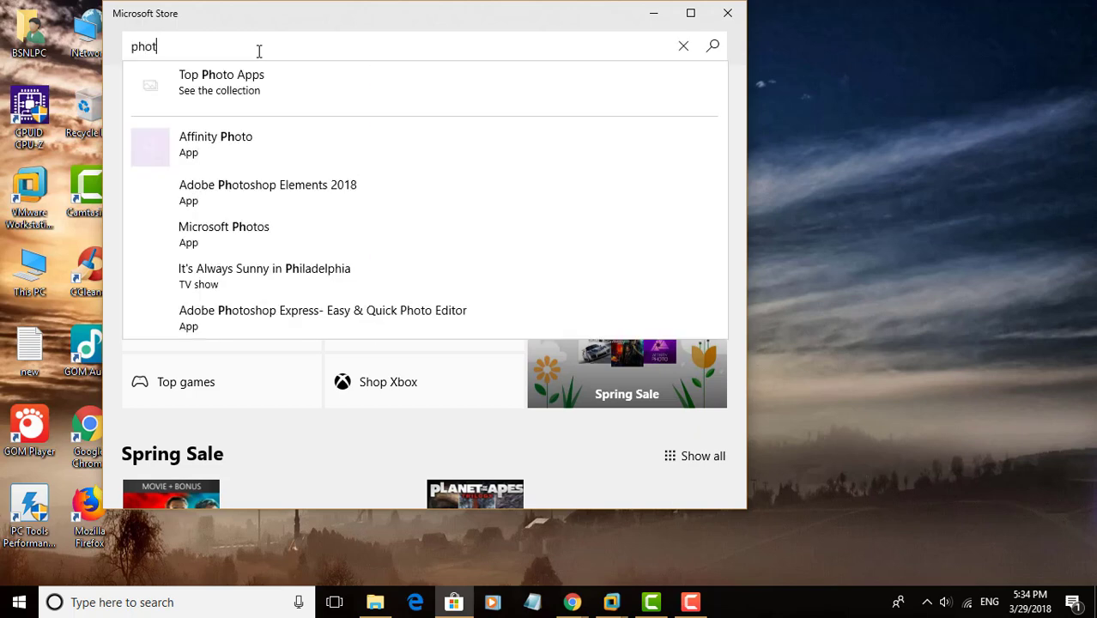
{"action": "type", "text": "os"}
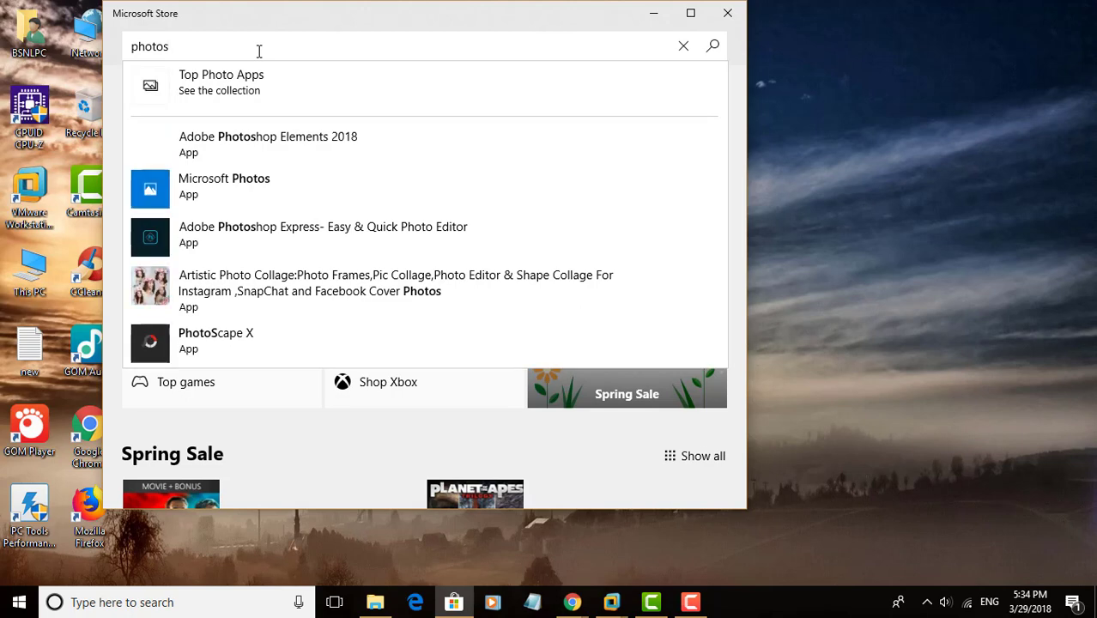
{"action": "left_click", "coordinate": [195, 186]}
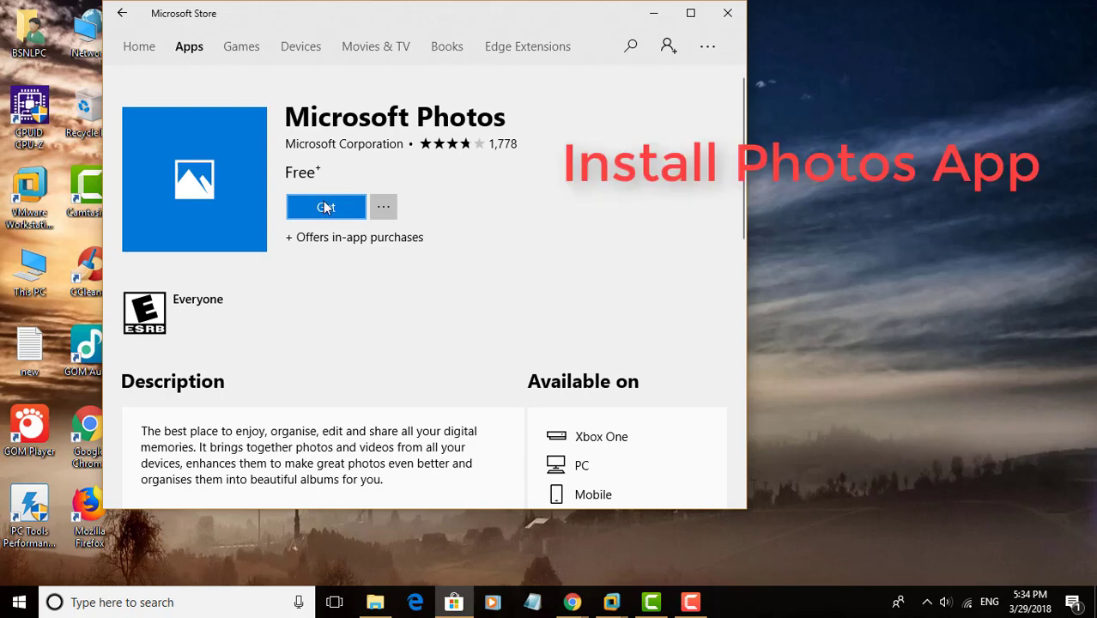
Step: Install Microsoft Photos without signing in, and close the Store once installation finishes
{"action": "left_click", "coordinate": [326, 208]}
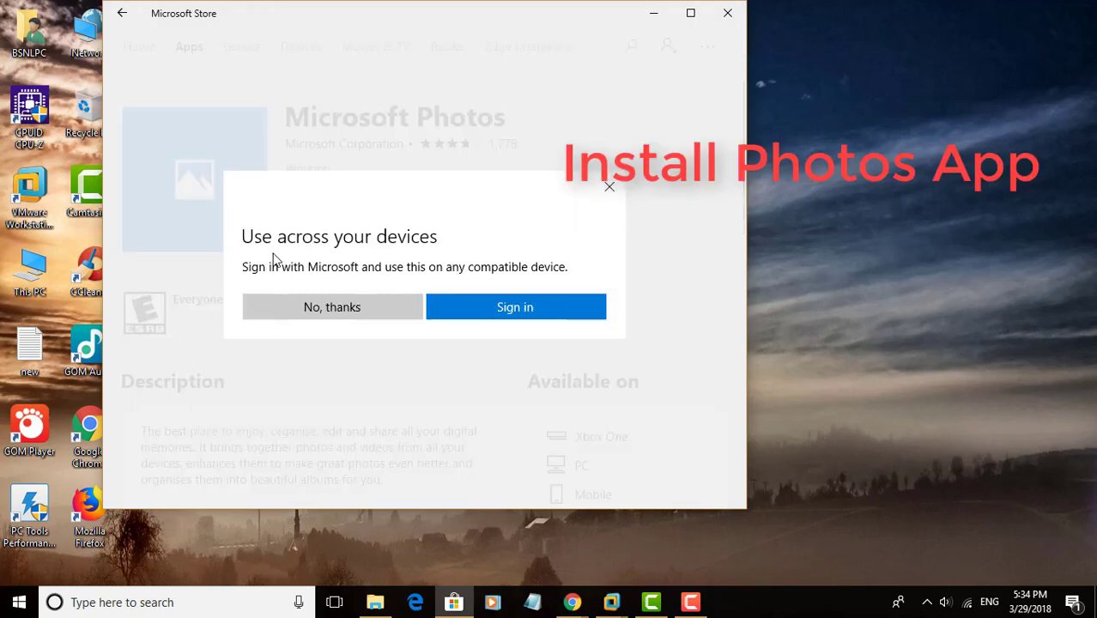
{"action": "left_click", "coordinate": [360, 309]}
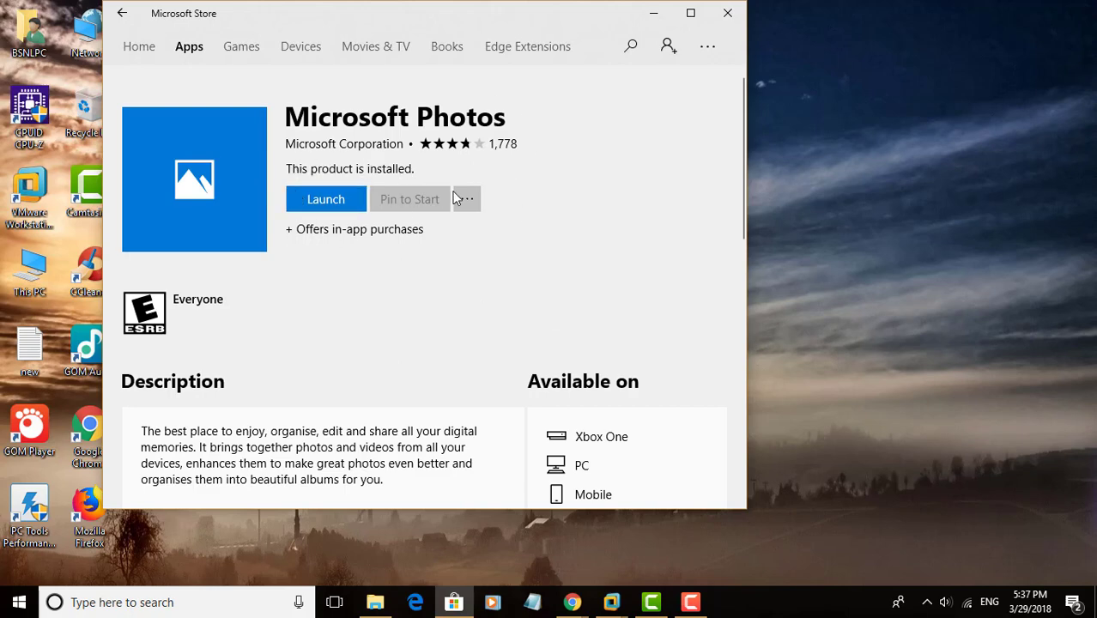
{"action": "left_click", "coordinate": [725, 15]}
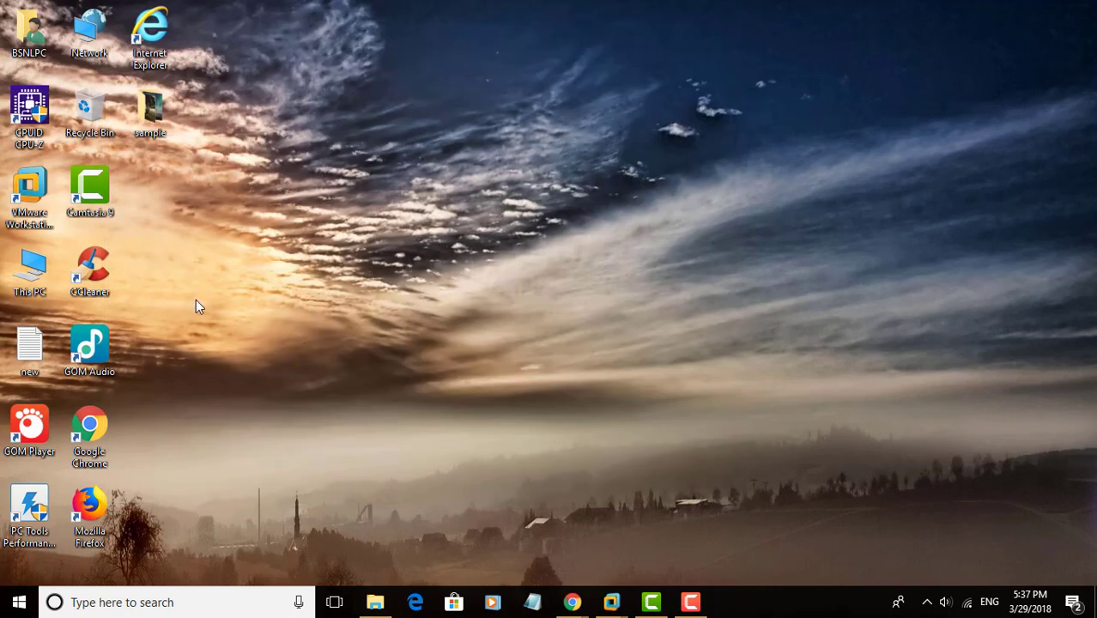
Step: From the first download (1) image in the desktop's sample folder, make Photos the app that always opens .jpg files
{"action": "double_click", "coordinate": [150, 112]}
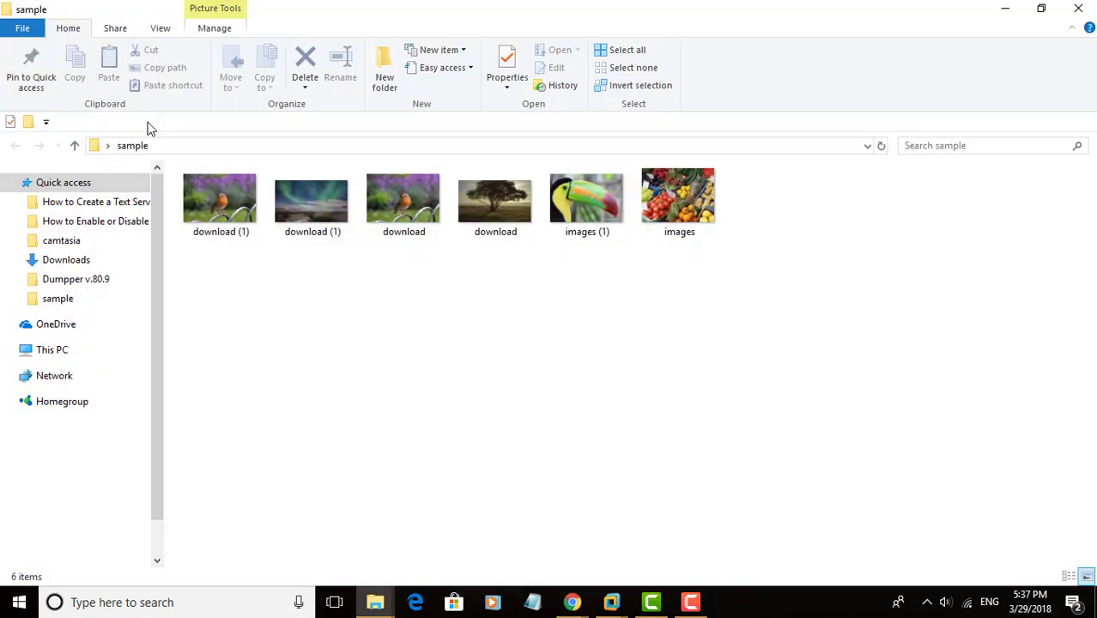
{"action": "left_click", "coordinate": [229, 212]}
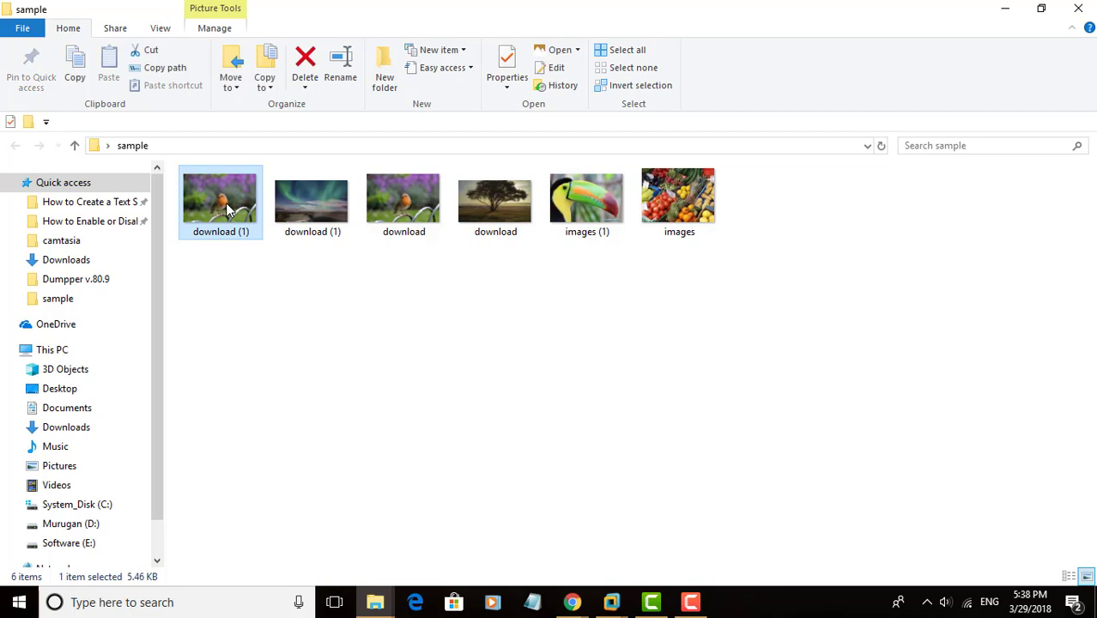
{"action": "right_click", "coordinate": [229, 209]}
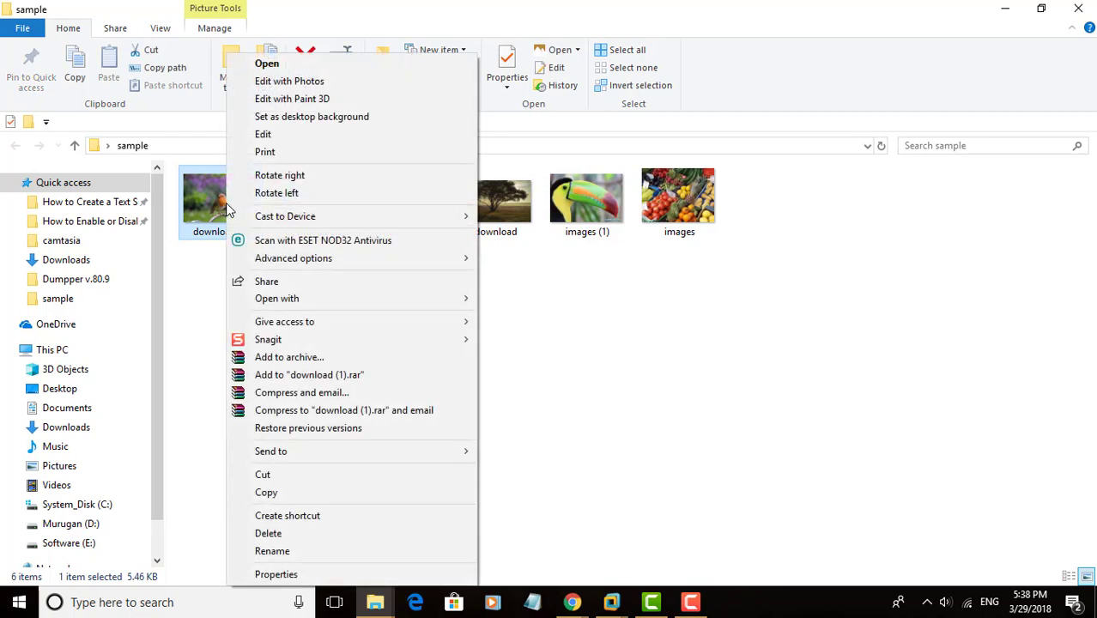
{"action": "mouse_move", "coordinate": [279, 302]}
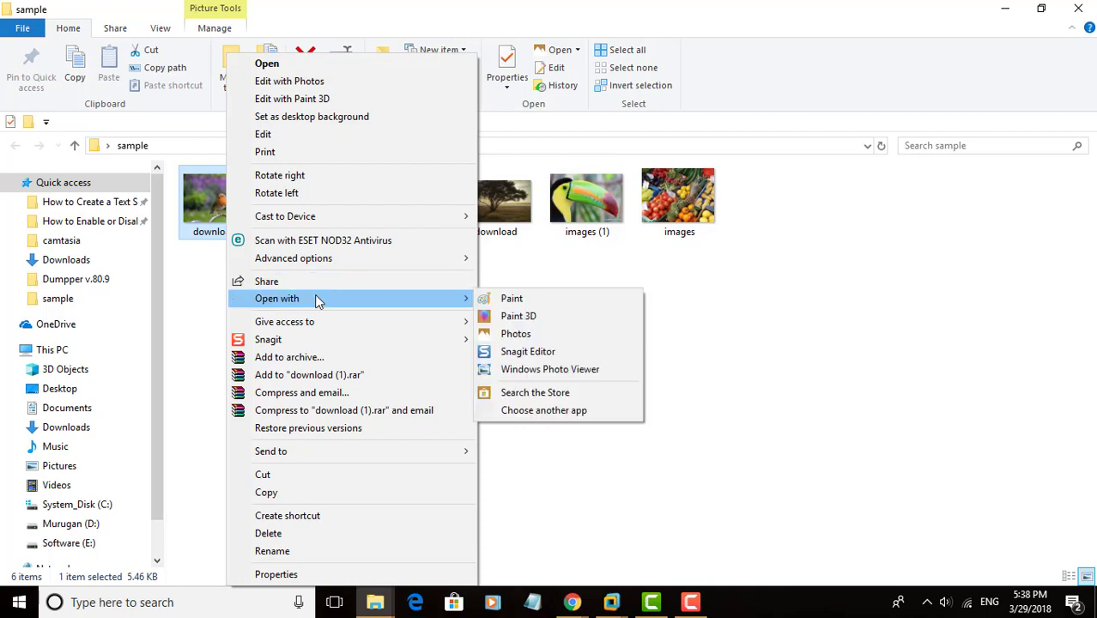
{"action": "left_click", "coordinate": [551, 409]}
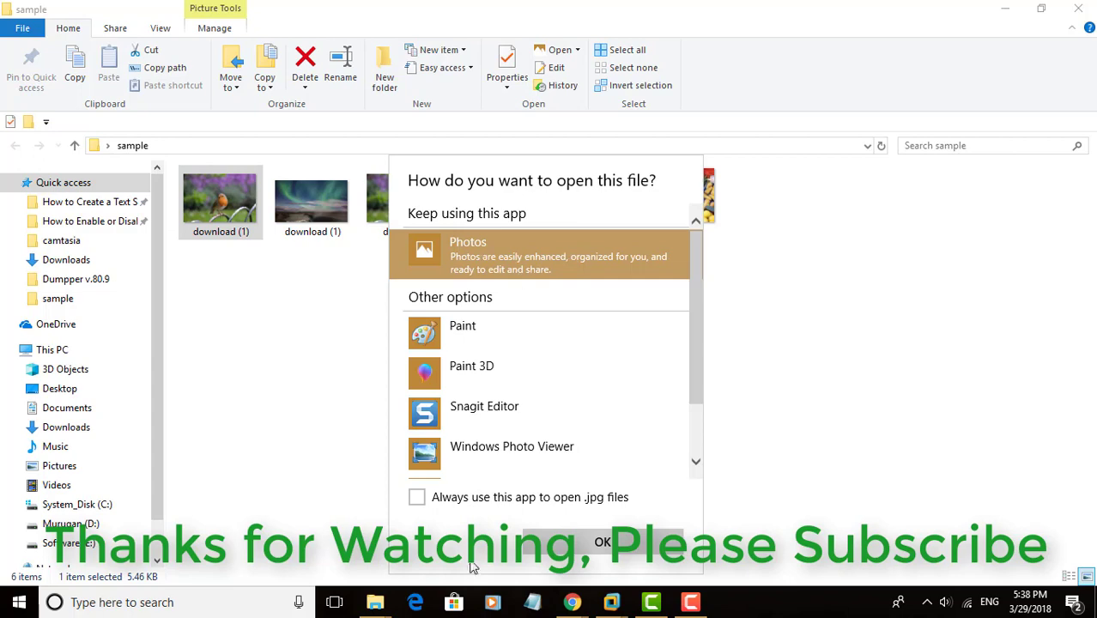
{"action": "left_click", "coordinate": [417, 499]}
{"action": "left_click", "coordinate": [602, 542]}
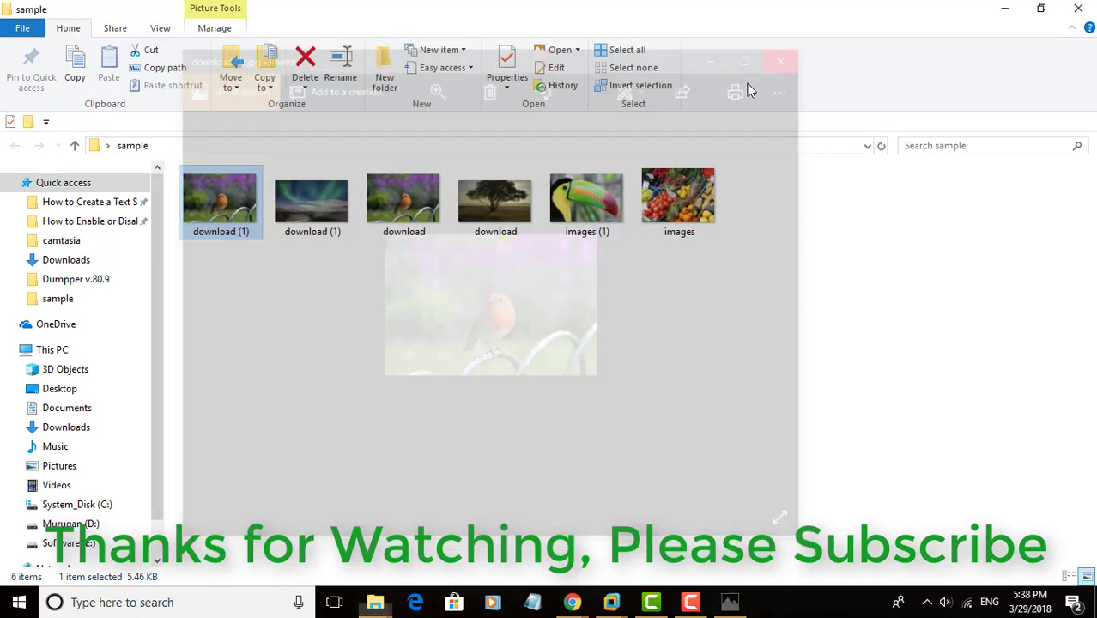
Step: Close the displayed image and open the robin image named download with the default app
{"action": "left_click", "coordinate": [794, 51]}
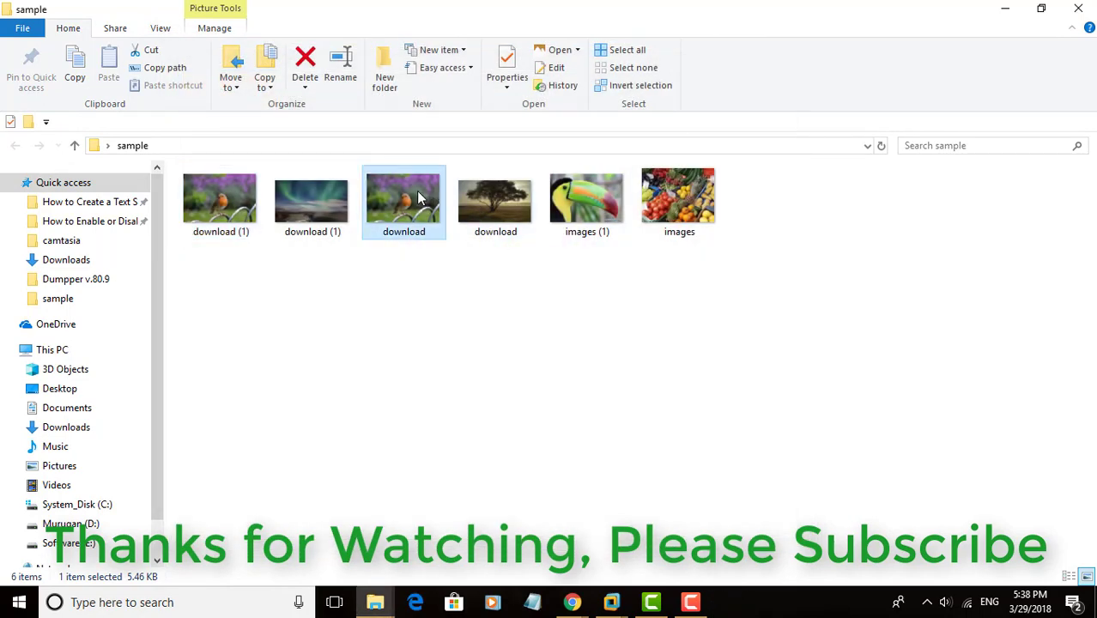
{"action": "double_click", "coordinate": [418, 197]}
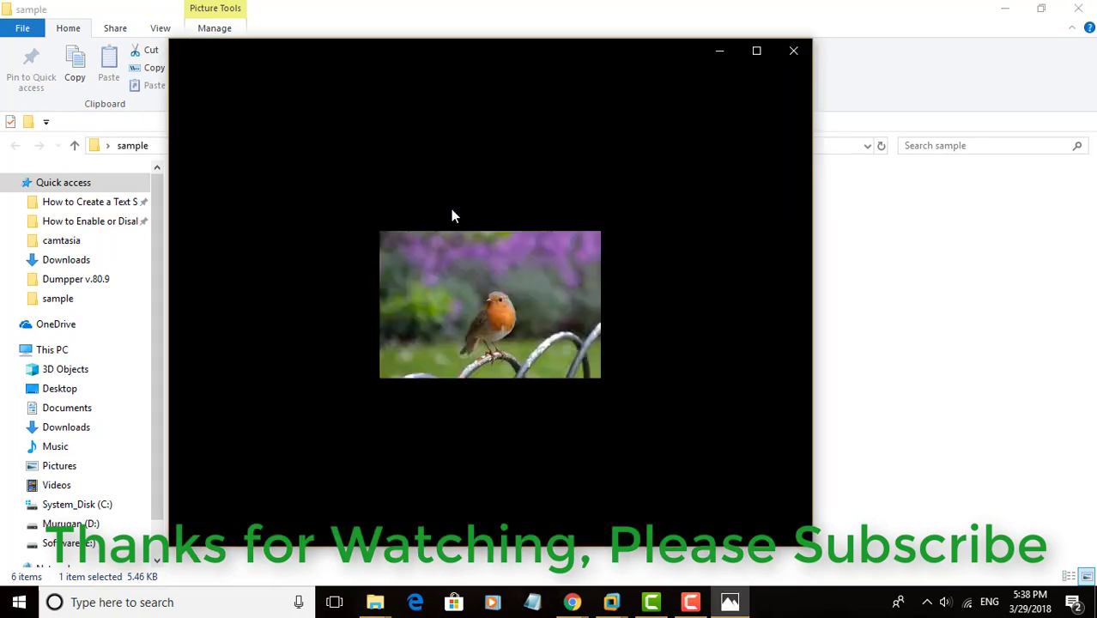